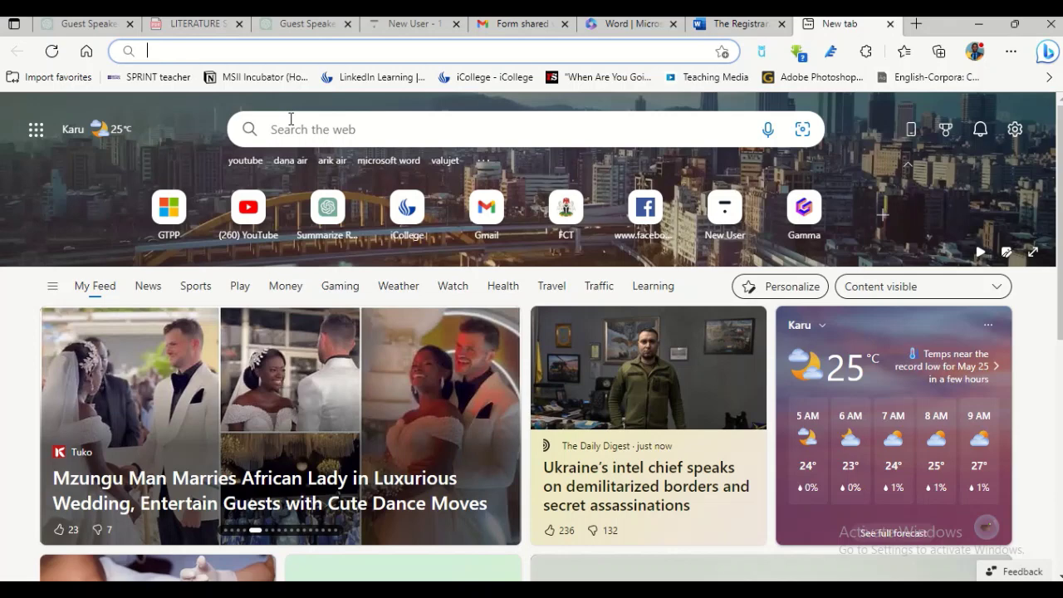
click(291, 124)
text(ope)
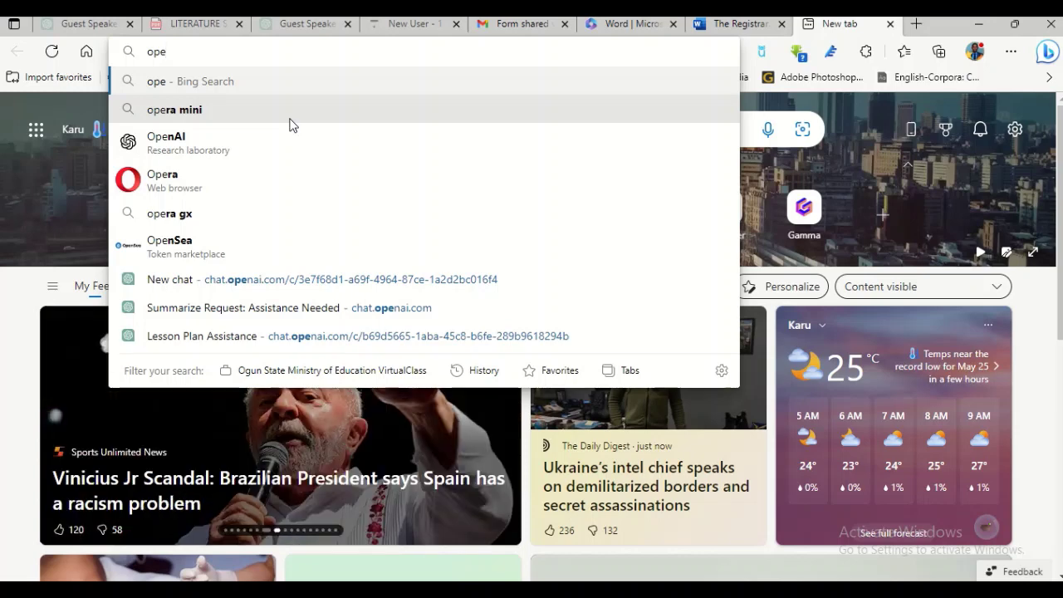
key(Return)
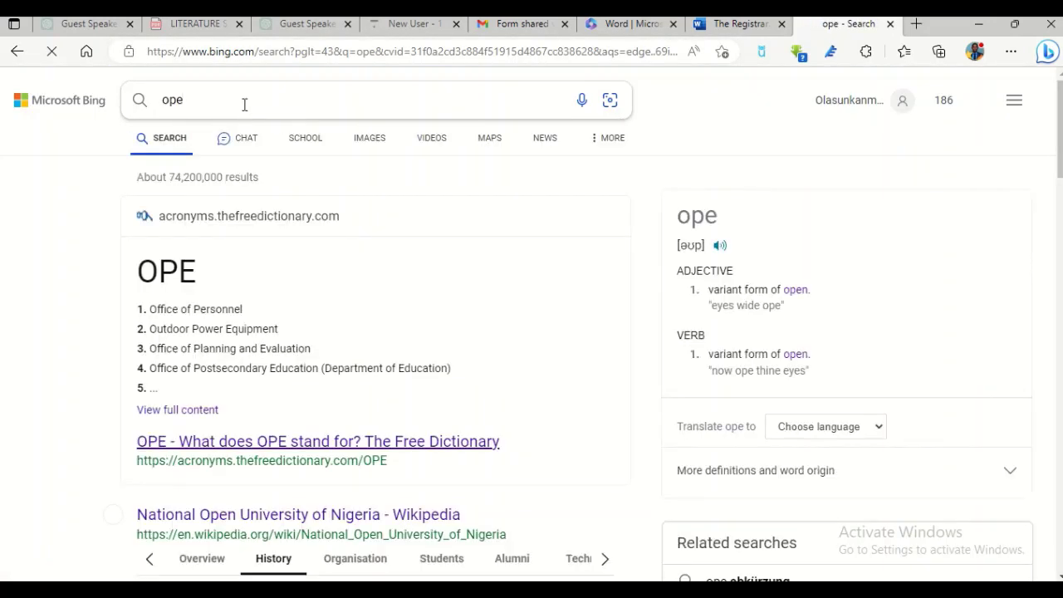
key(BackSpace)
key(BackSpace)
key(BackSpace)
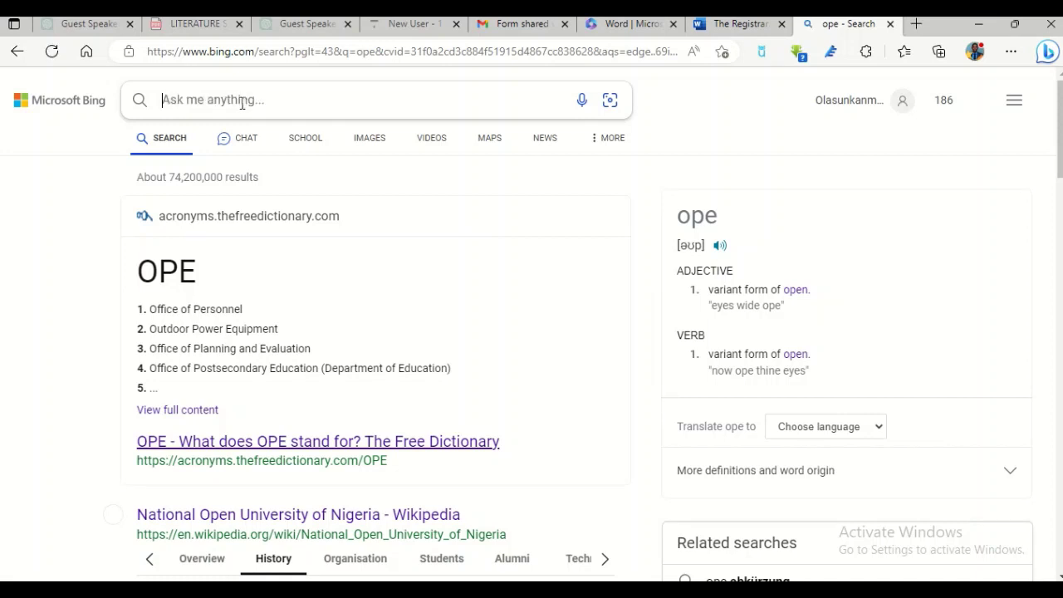
text(ope)
Go to chat.openai.com and start a new chat
click(220, 51)
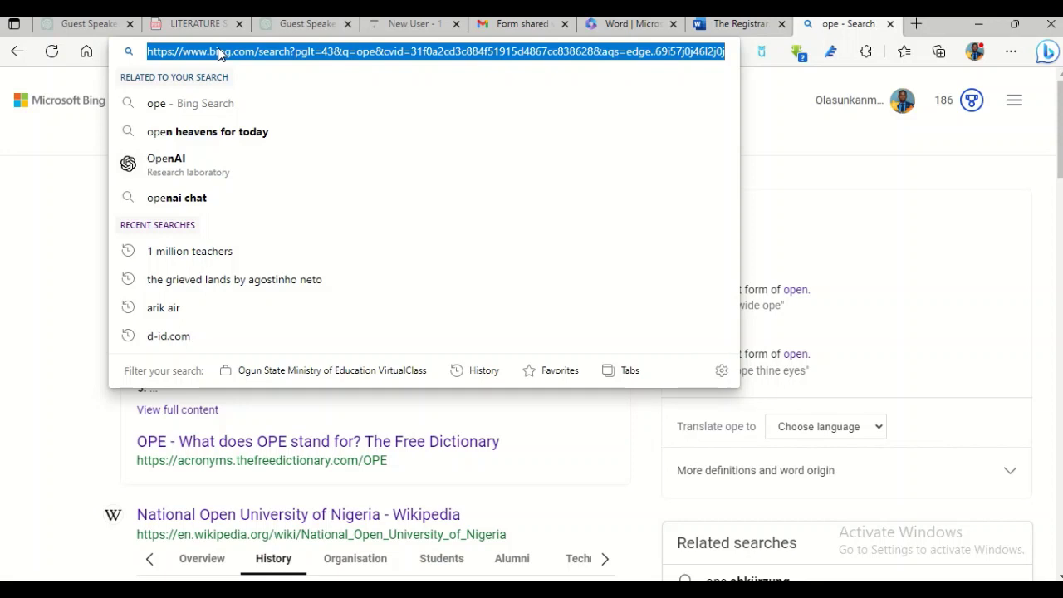
text(chat.op)
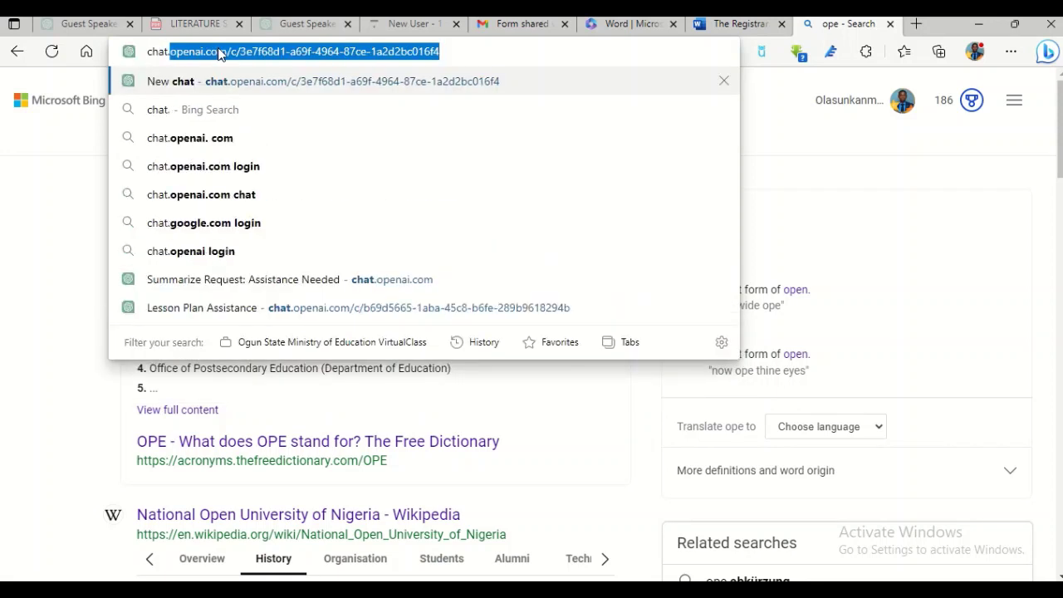
text(enai.)
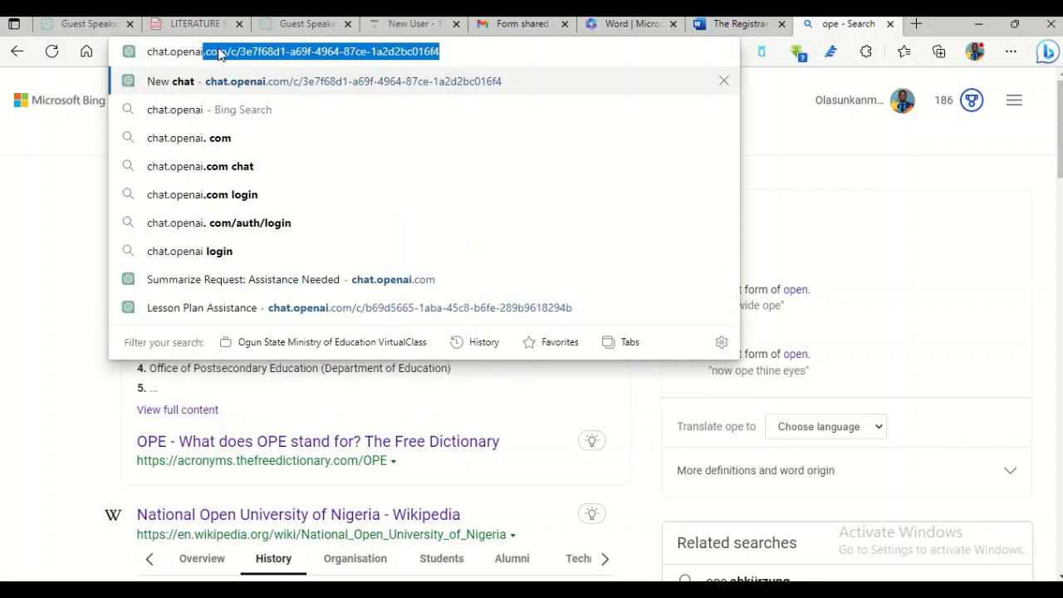
text(com)
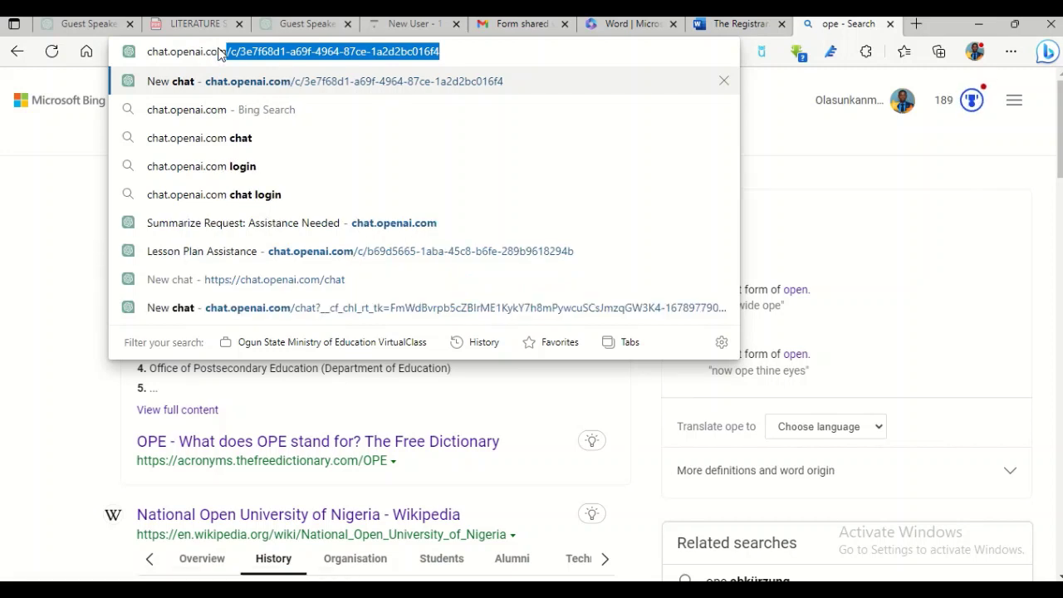
key(Return)
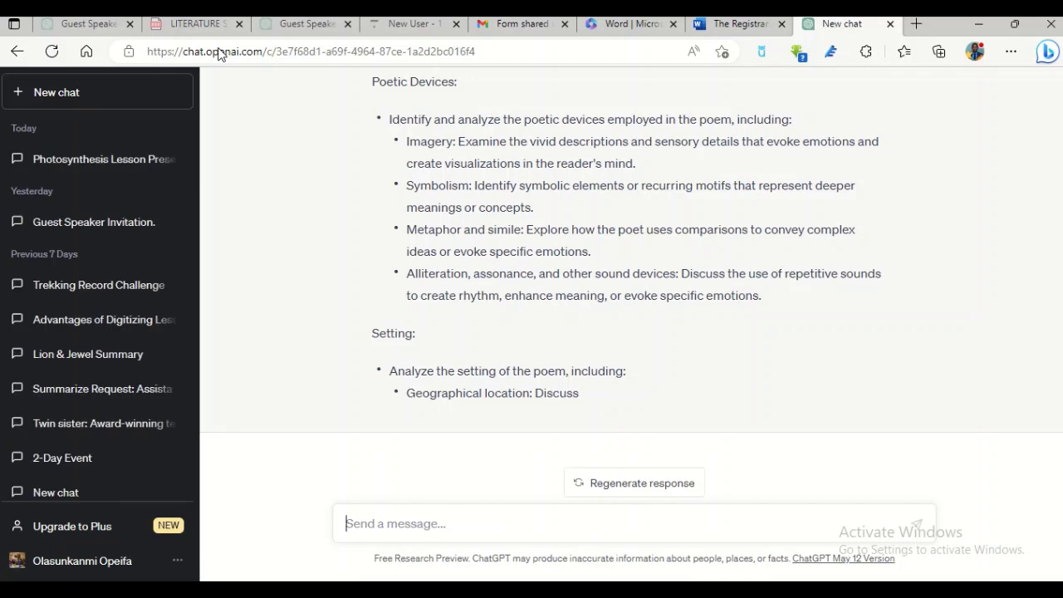
click(36, 94)
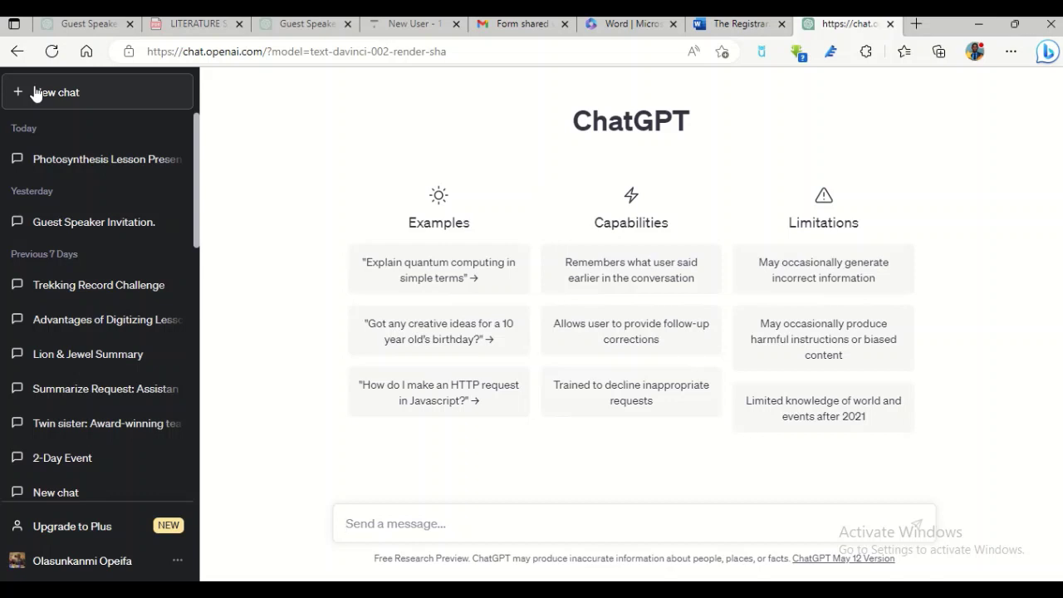
Send the prompt "kindly give me a lesson presentation on the topic production in Economics that I can use for a video lesson"
click(451, 519)
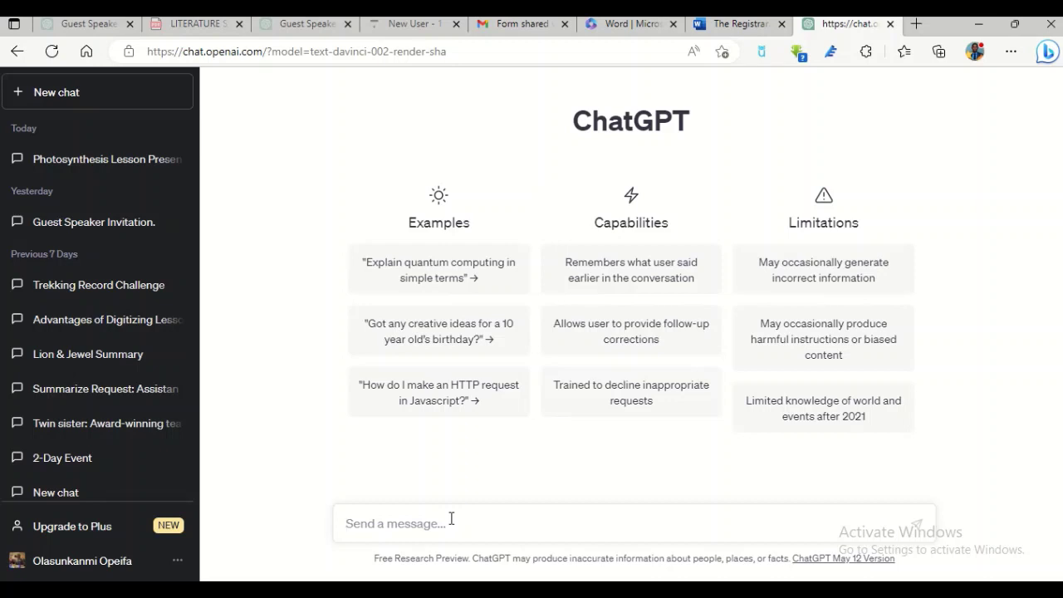
text(kin)
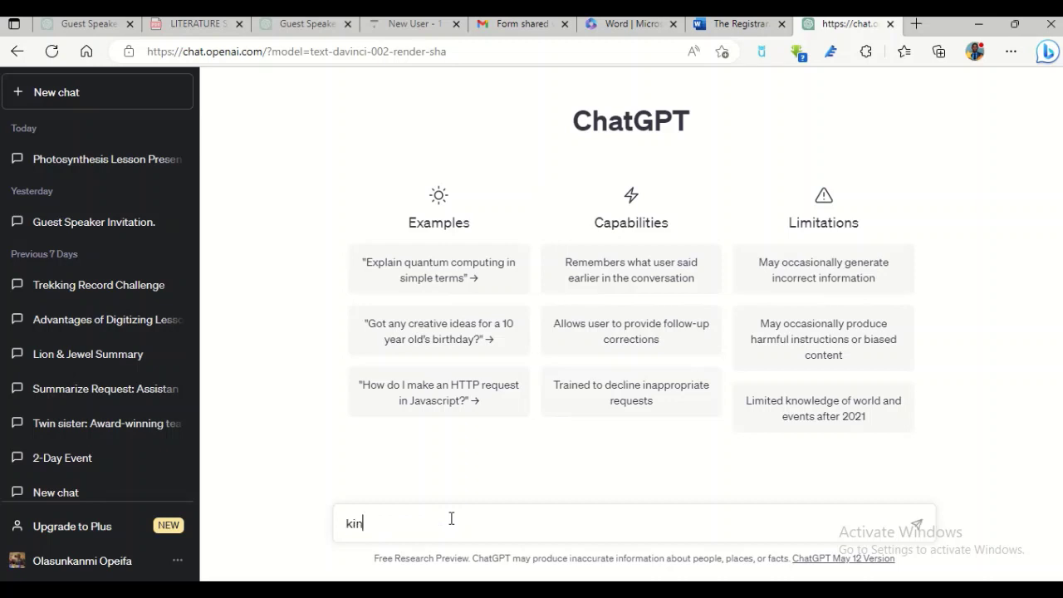
text(dly)
mouse_move(616, 25)
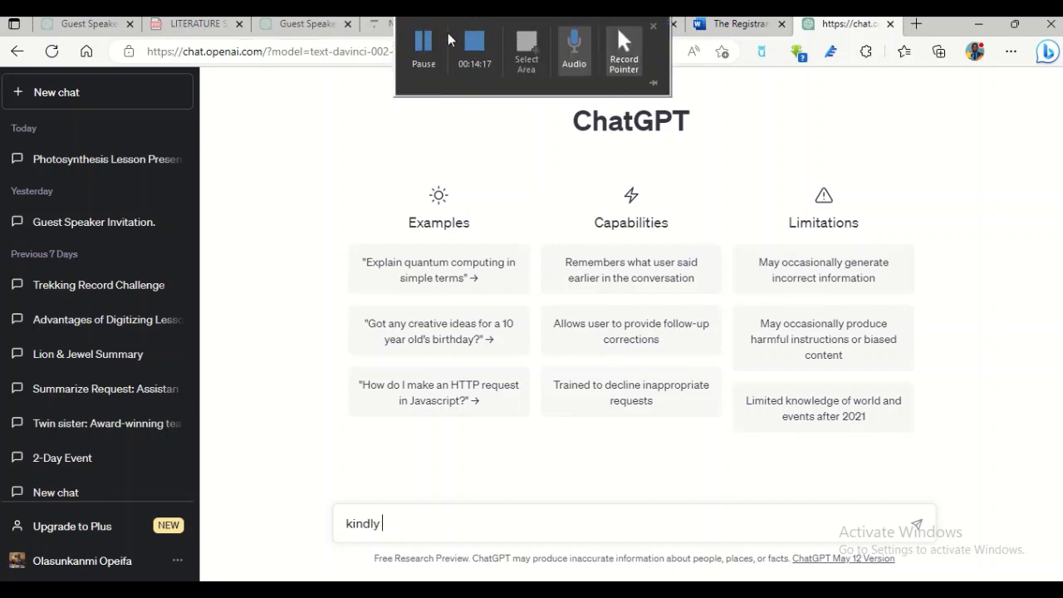
click(424, 47)
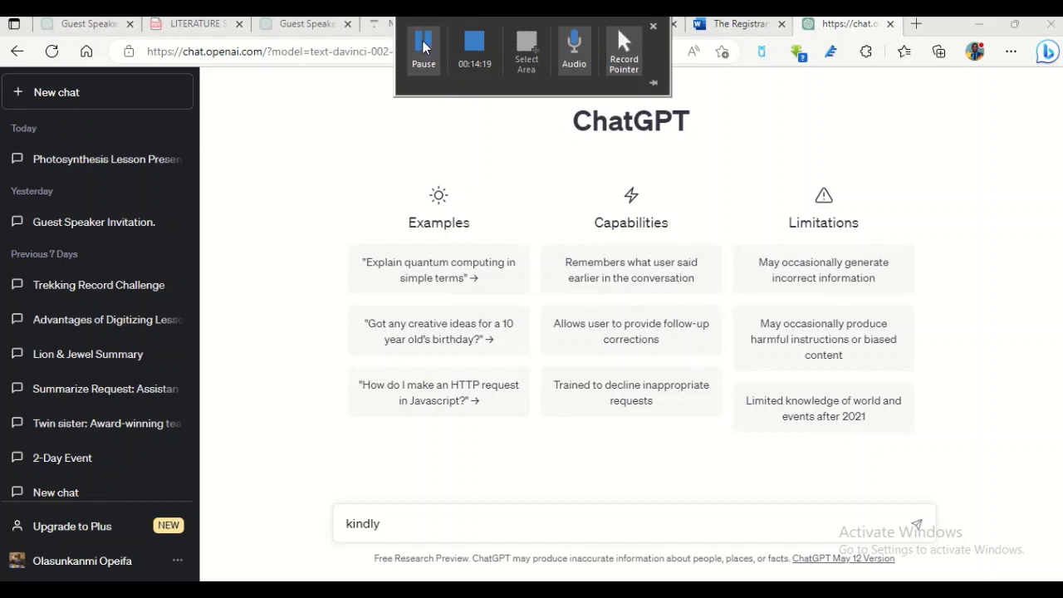
click(411, 526)
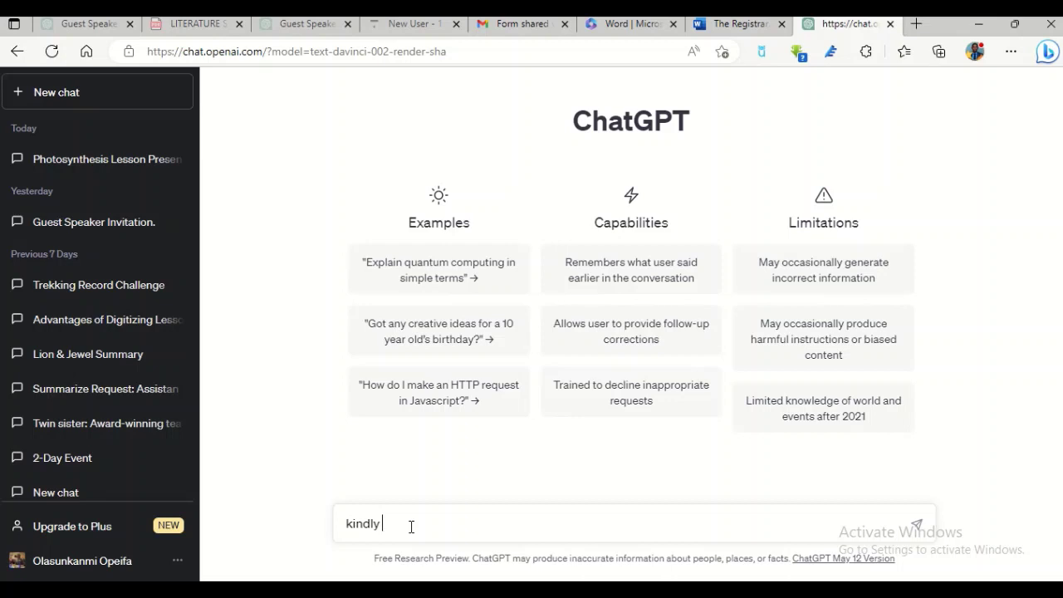
text(give me a lesson presen)
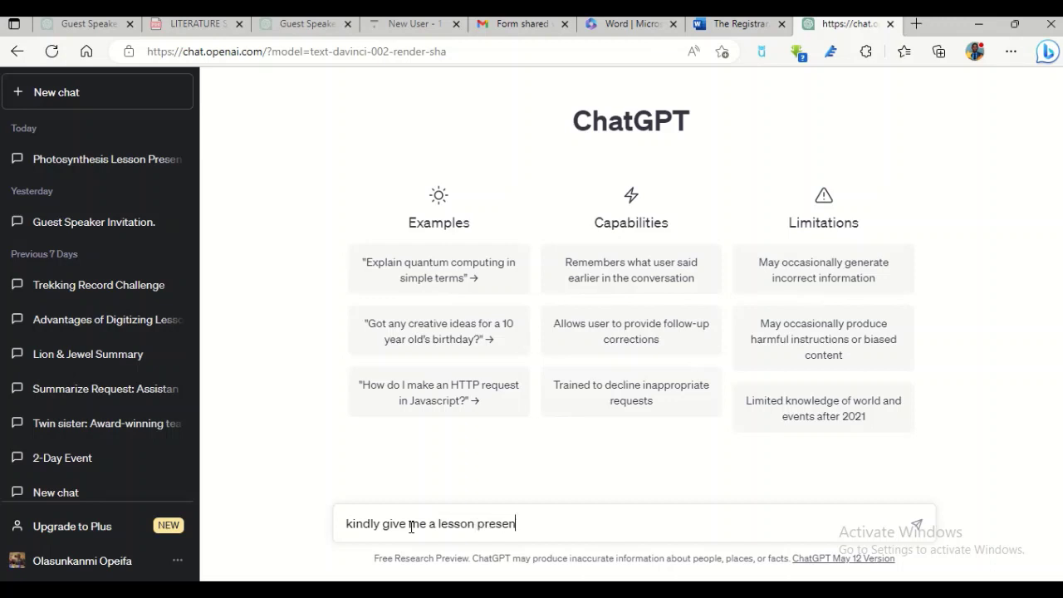
text(tation on the topic)
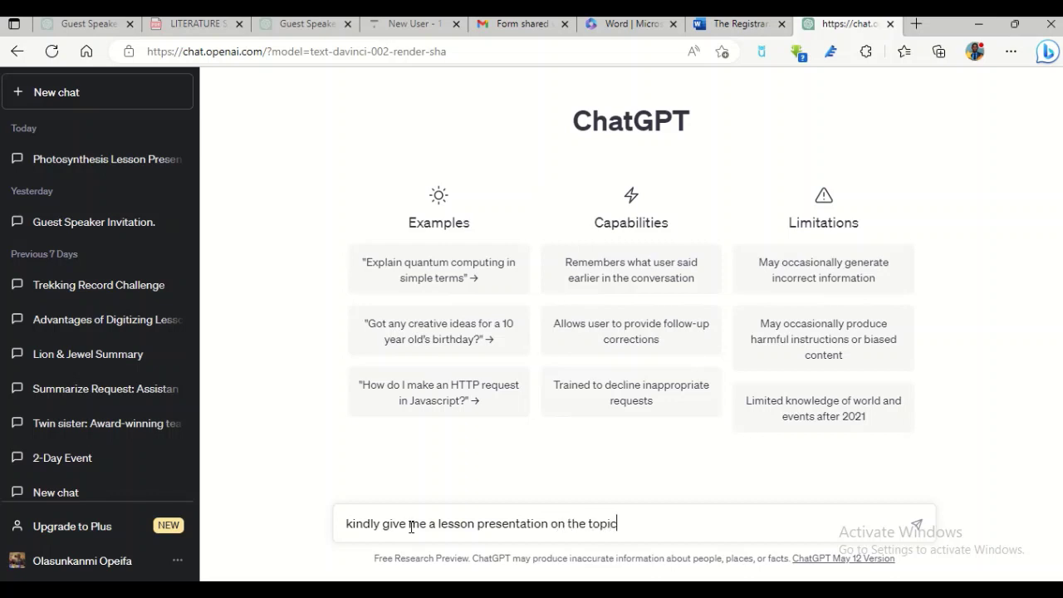
text( production in Econm)
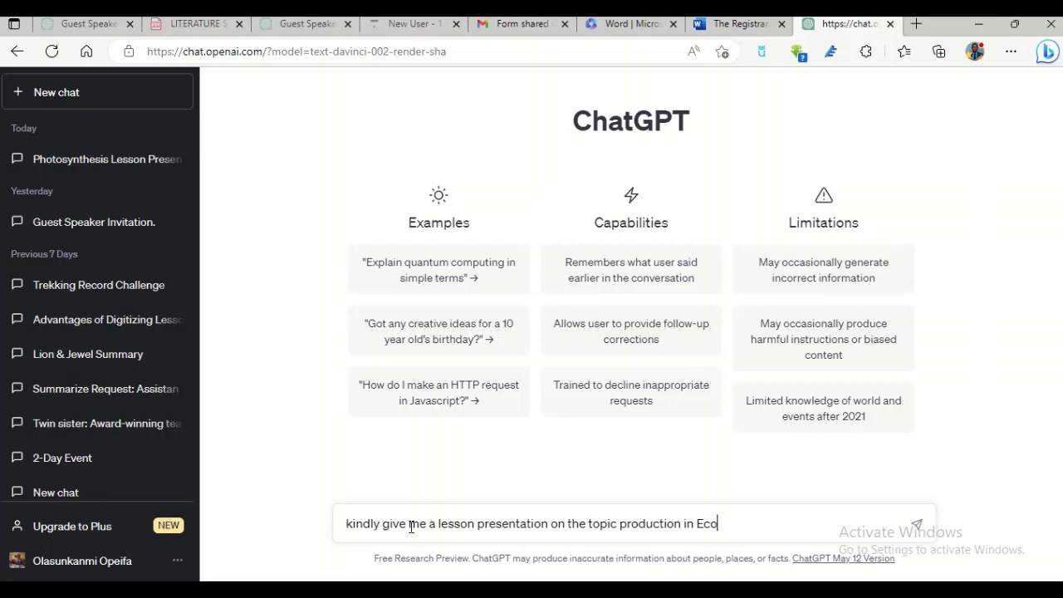
key(BackSpace)
text(omics that I can use )
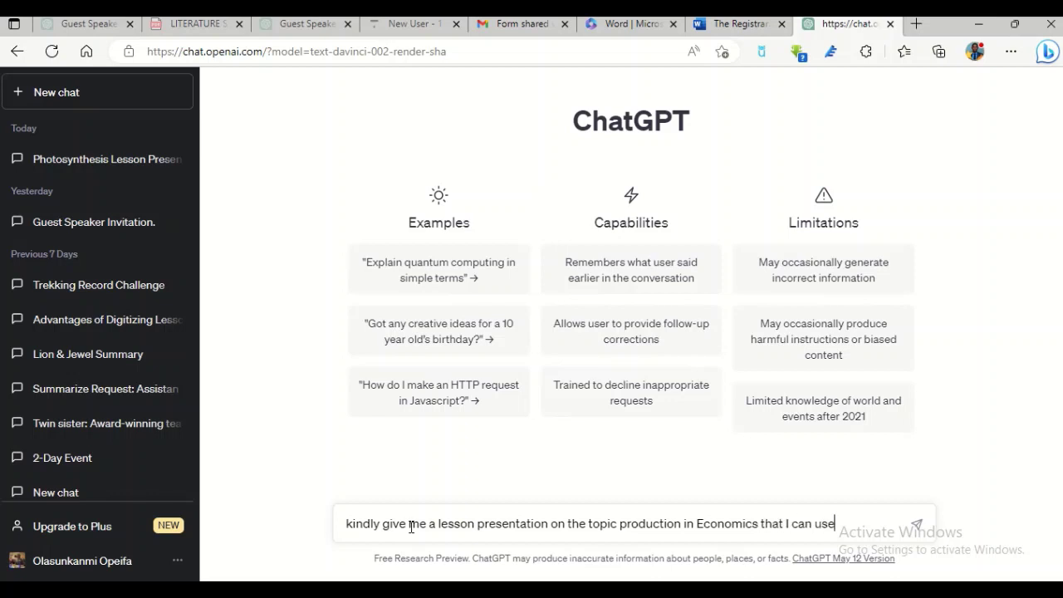
text(for)
text( a vide)
text(o)
text( pre)
key(BackSpace)
key(BackSpace)
key(BackSpace)
text(lesson)
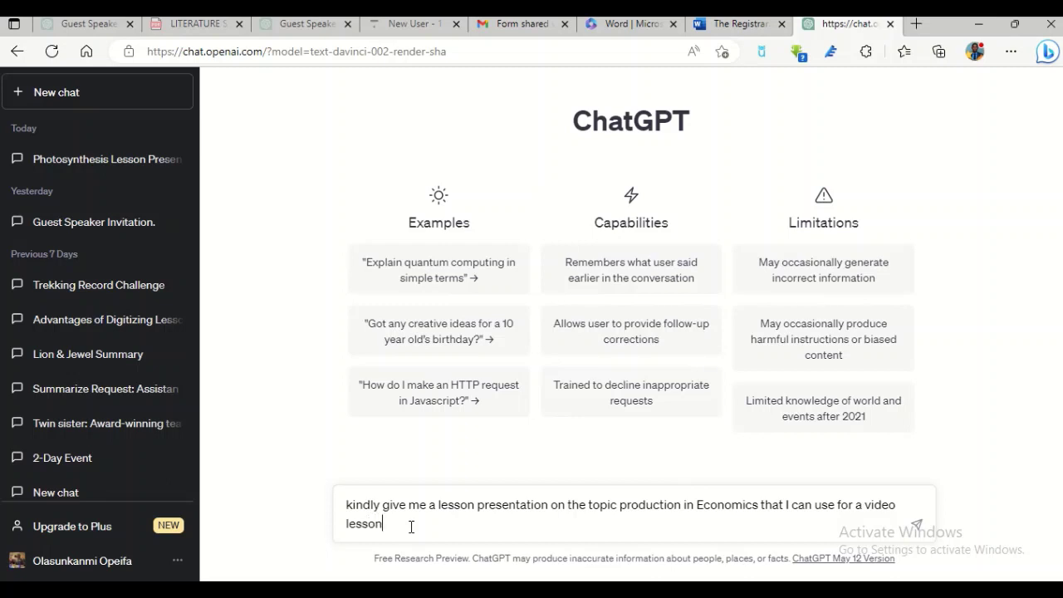
key(Return)
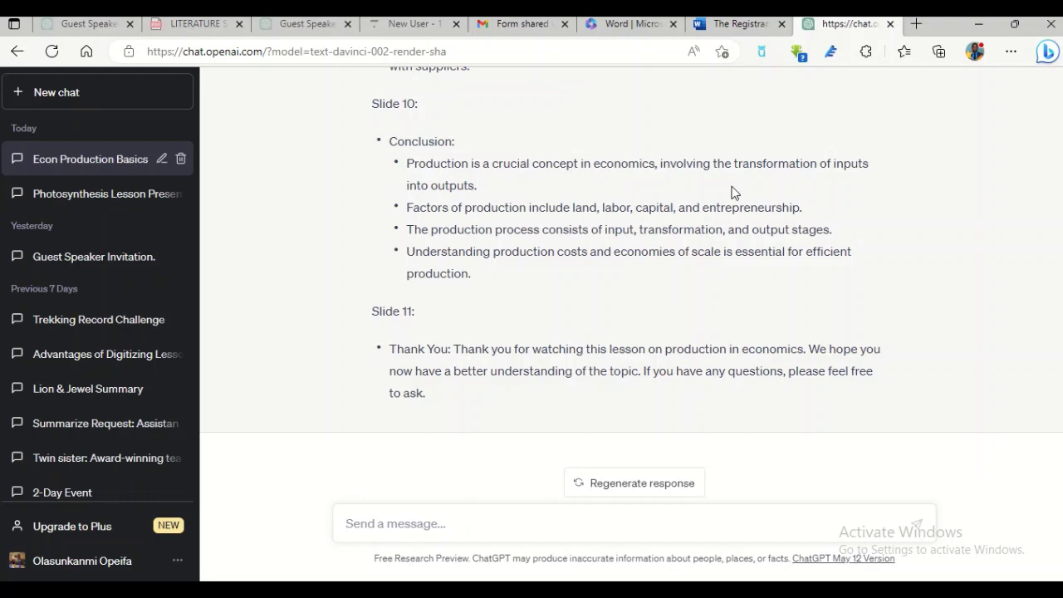
Review the generated lesson presentation on production in Economics from its title through the concluding slides
scroll(732, 192, up, 10)
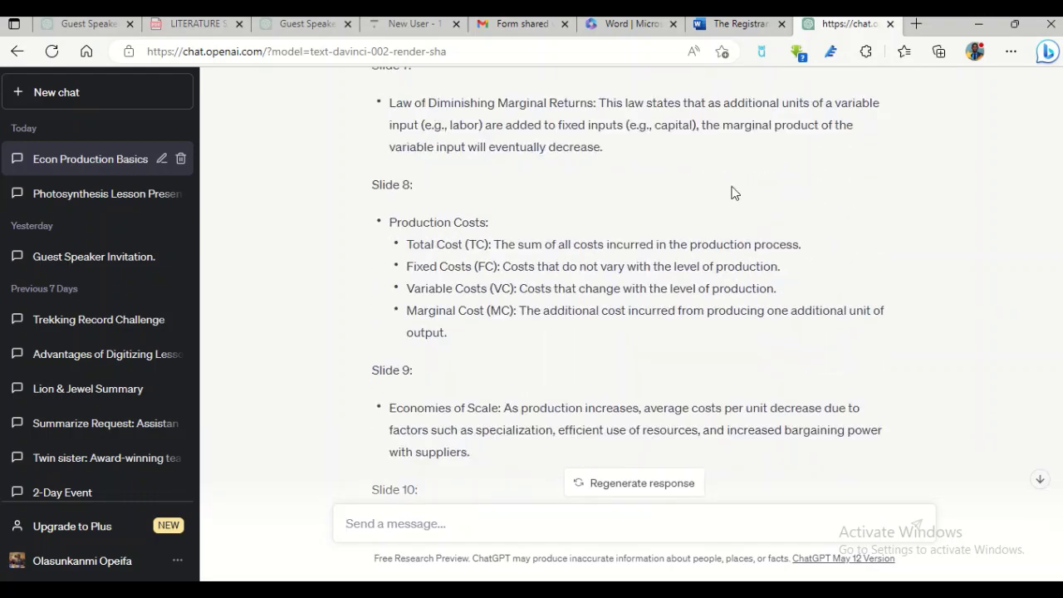
scroll(732, 192, up, 10)
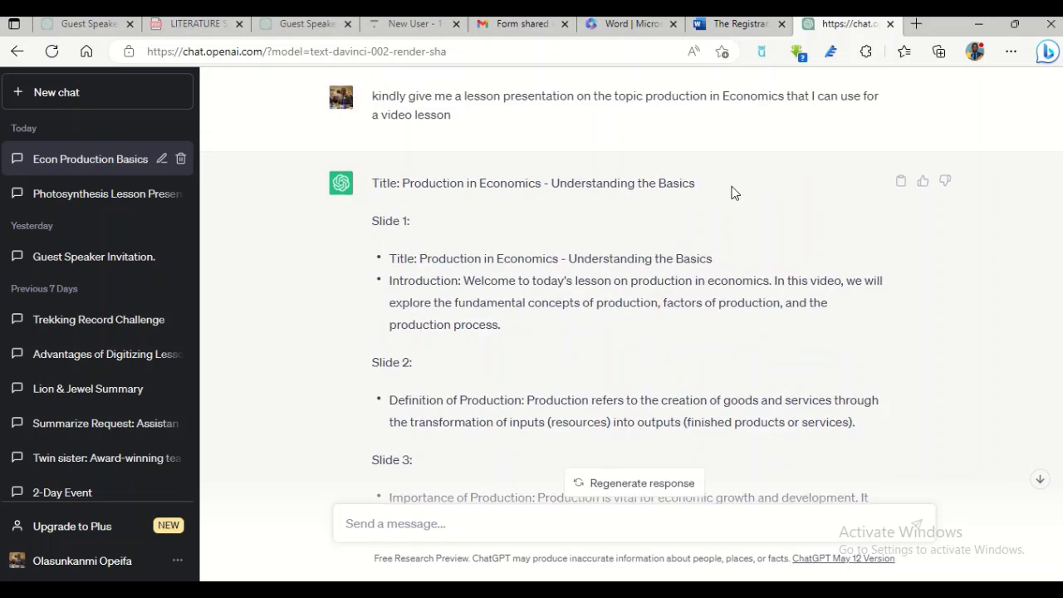
scroll(732, 192, down, 1)
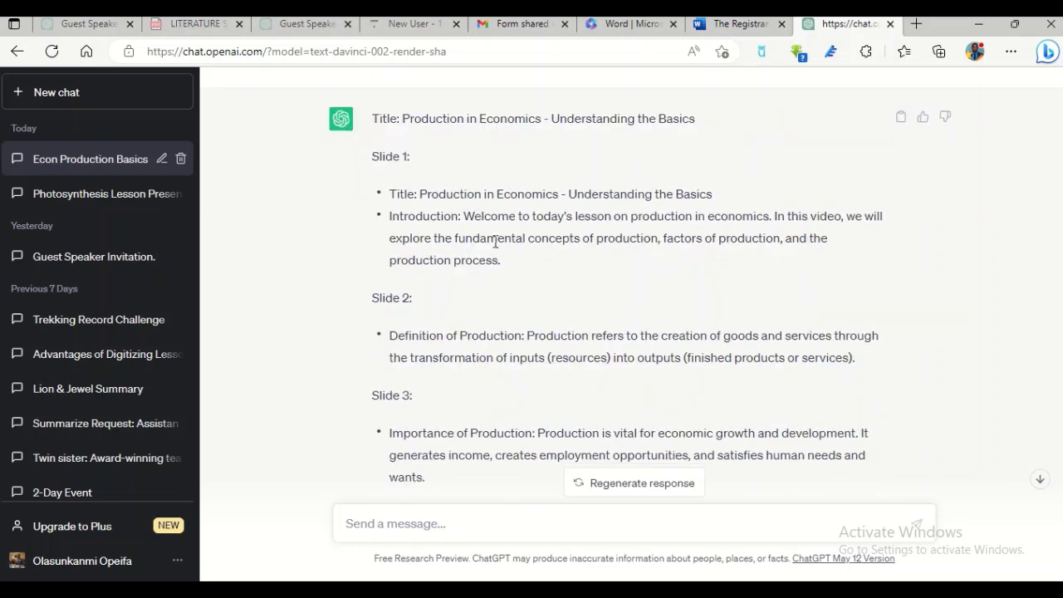
scroll(495, 241, down, 1)
scroll(495, 247, down, 1)
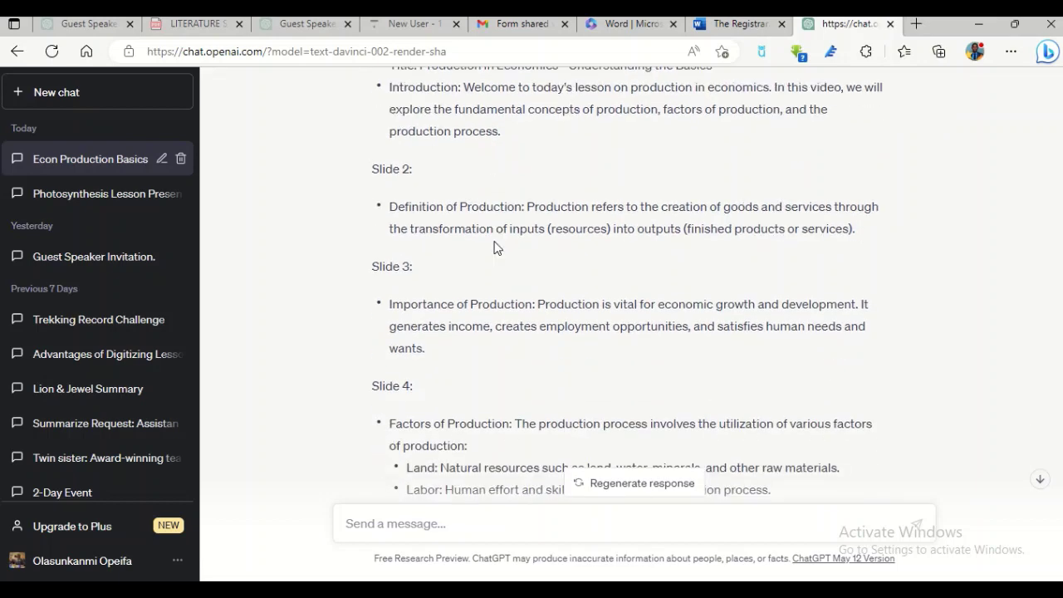
scroll(495, 247, down, 5)
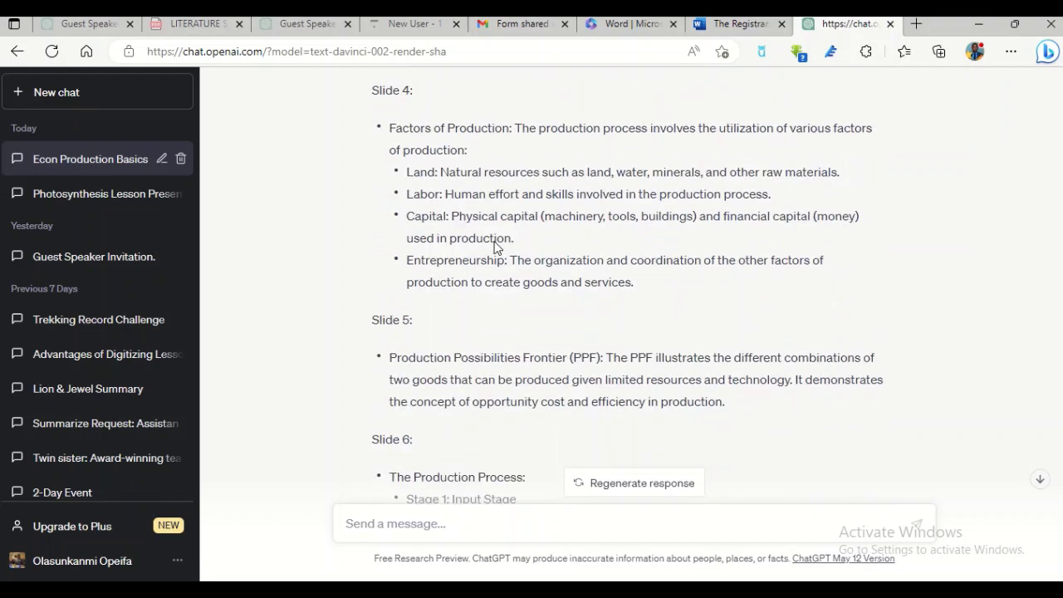
scroll(495, 248, down, 10)
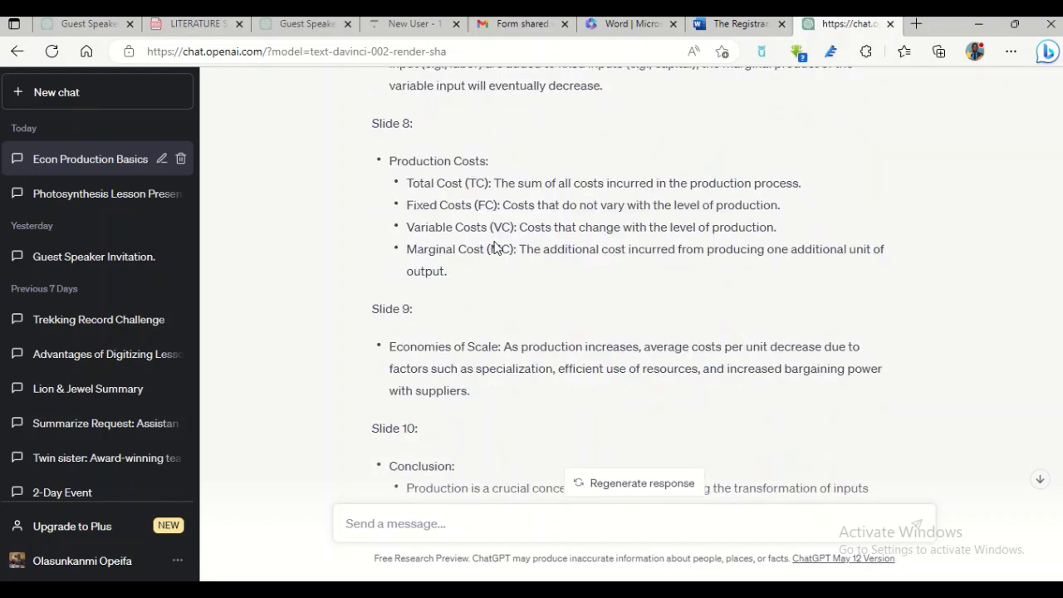
scroll(495, 247, down, 4)
scroll(495, 247, up, 20)
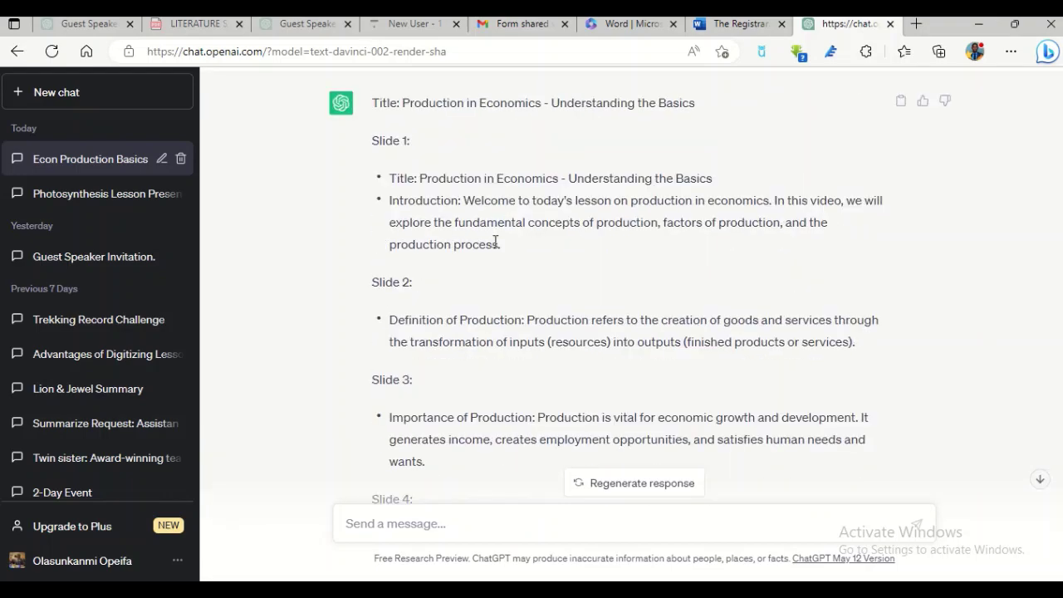
Copy the response text from the presentation title through the end of Slide 3
scroll(494, 232, down, 1)
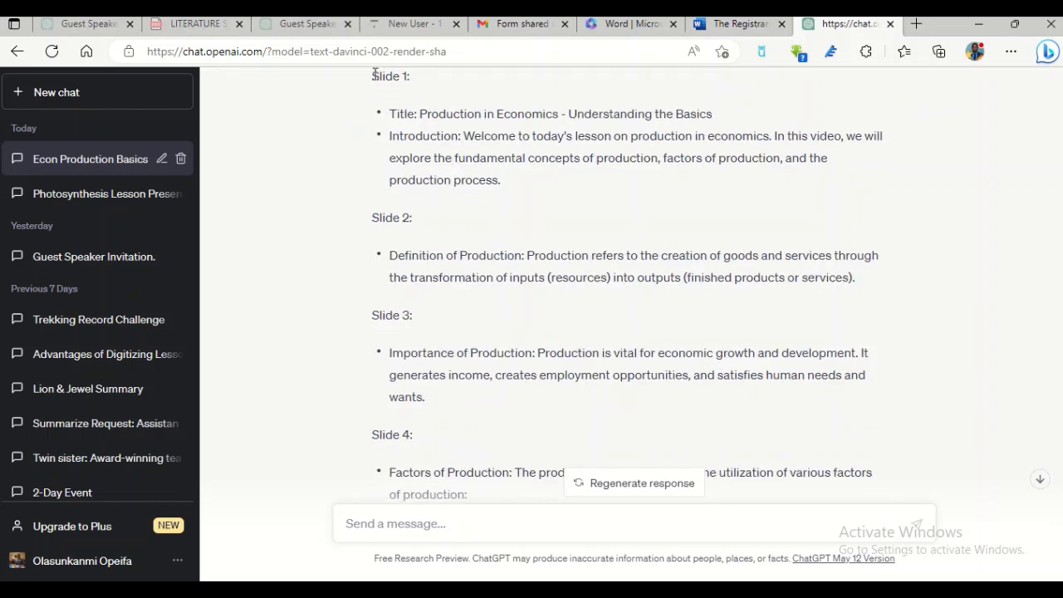
scroll(374, 74, up, 1)
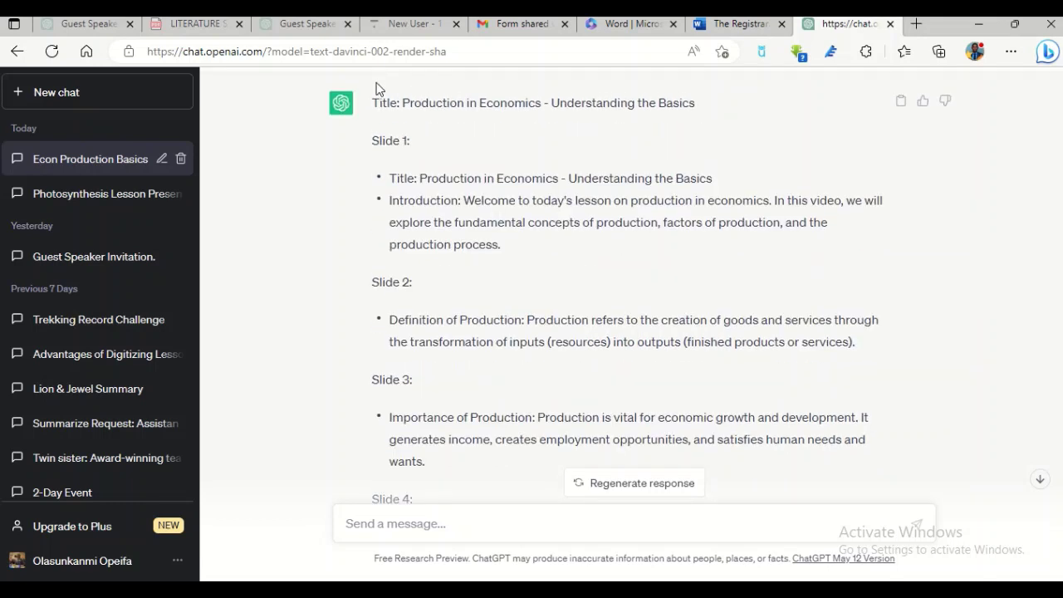
drag(374, 103, 445, 463)
key(ctrl+c)
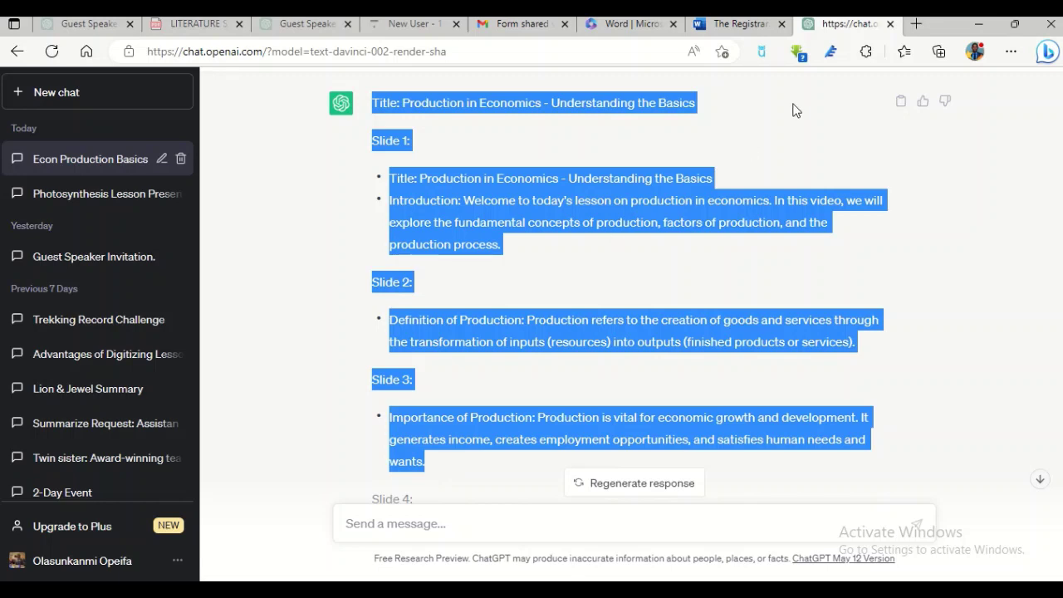
Switch to the open Word document The Registrar and return to its text
click(737, 25)
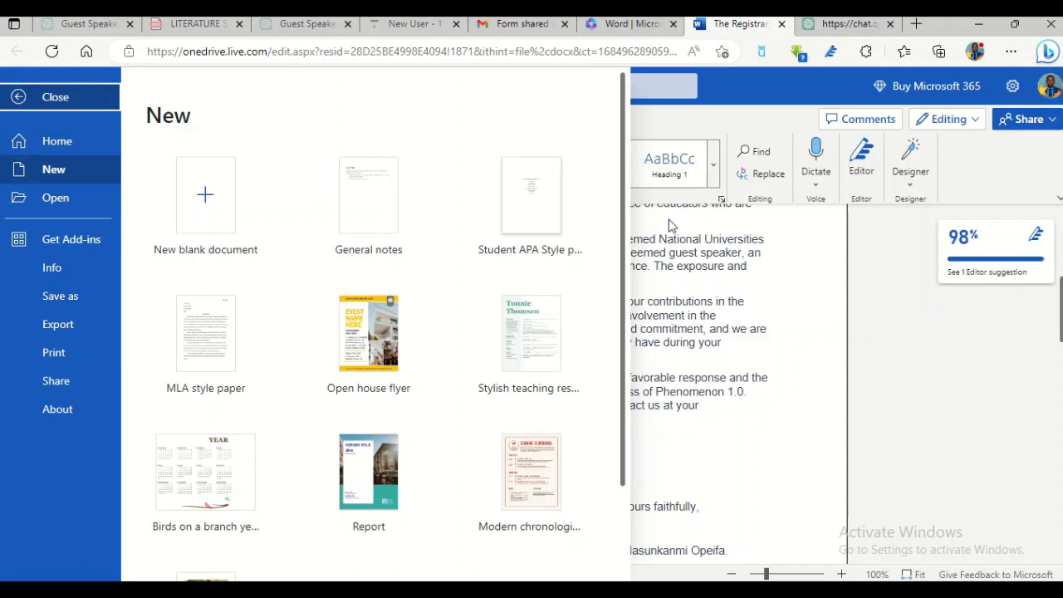
click(701, 282)
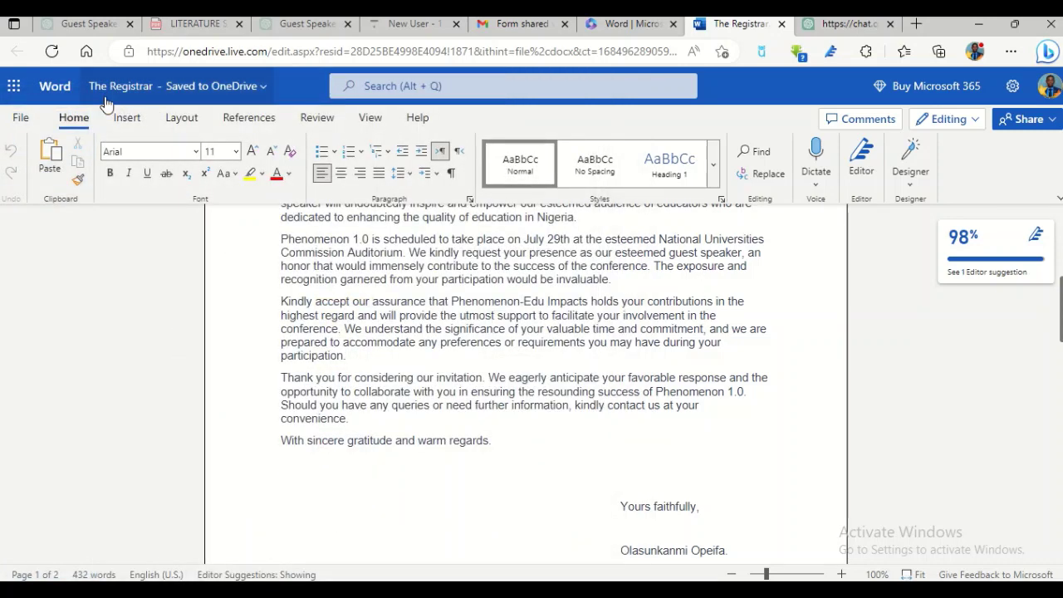
Try twice to create a new blank Word document, close both extra document tabs and return to The Registrar's text
click(20, 121)
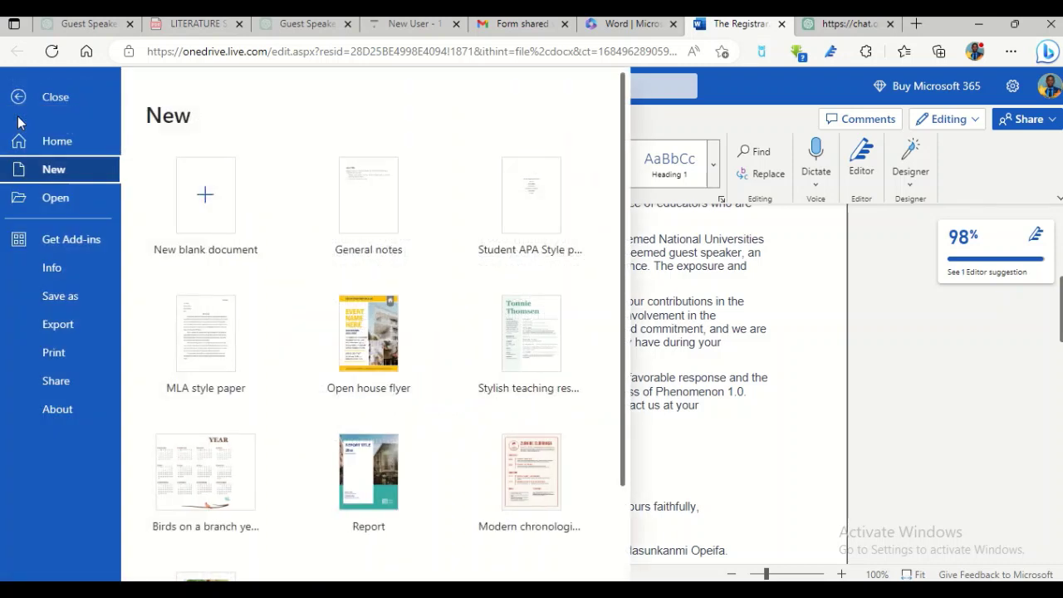
click(208, 203)
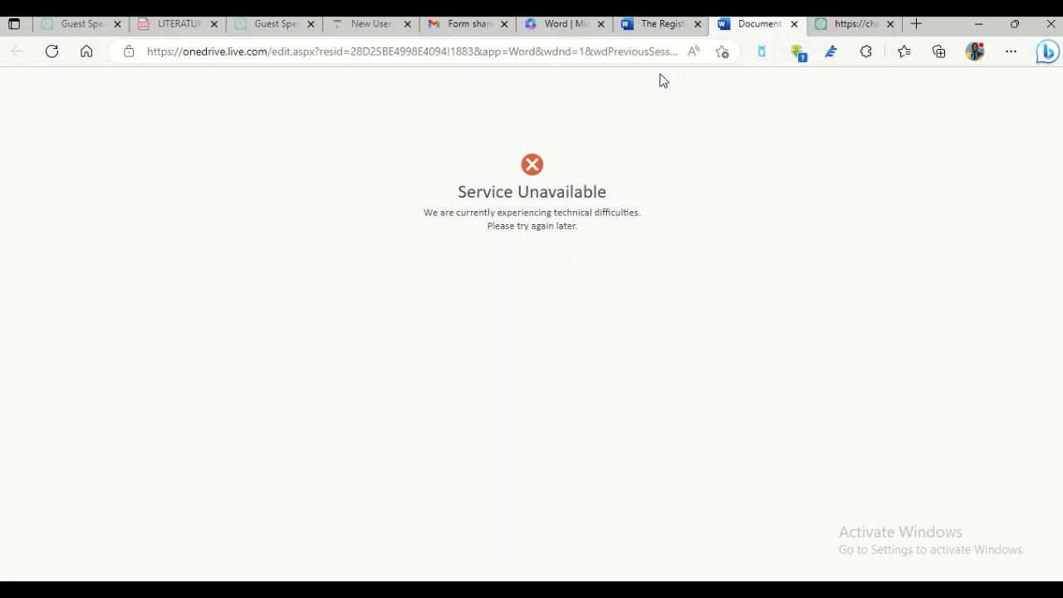
click(682, 25)
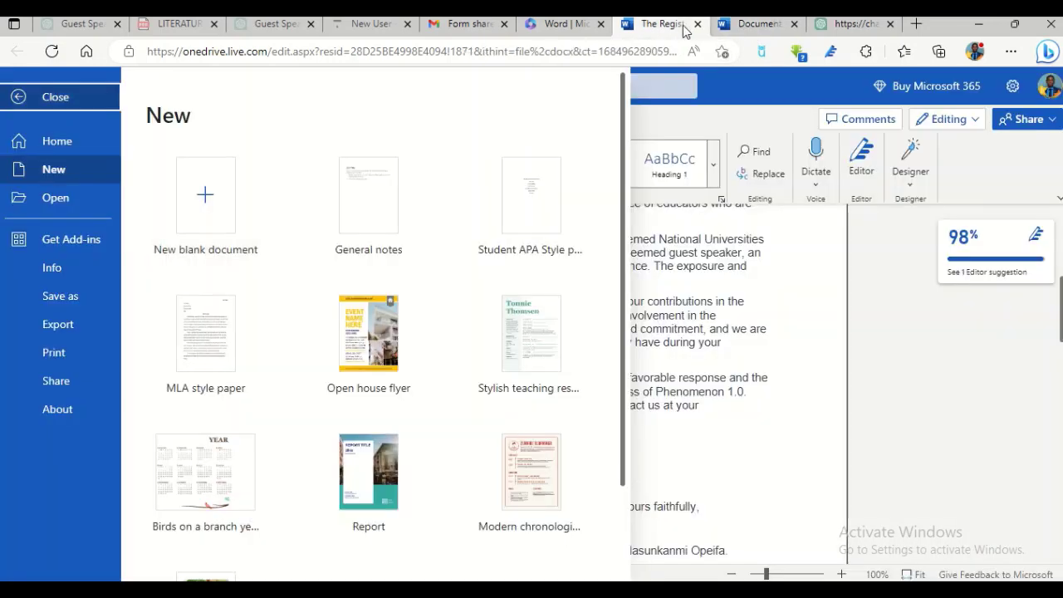
click(206, 201)
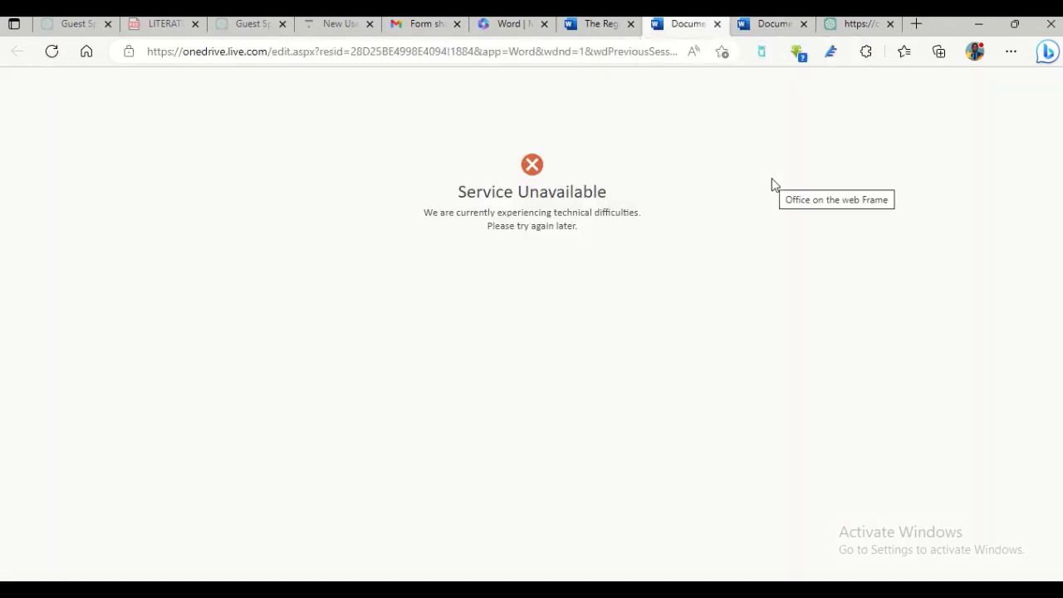
click(717, 25)
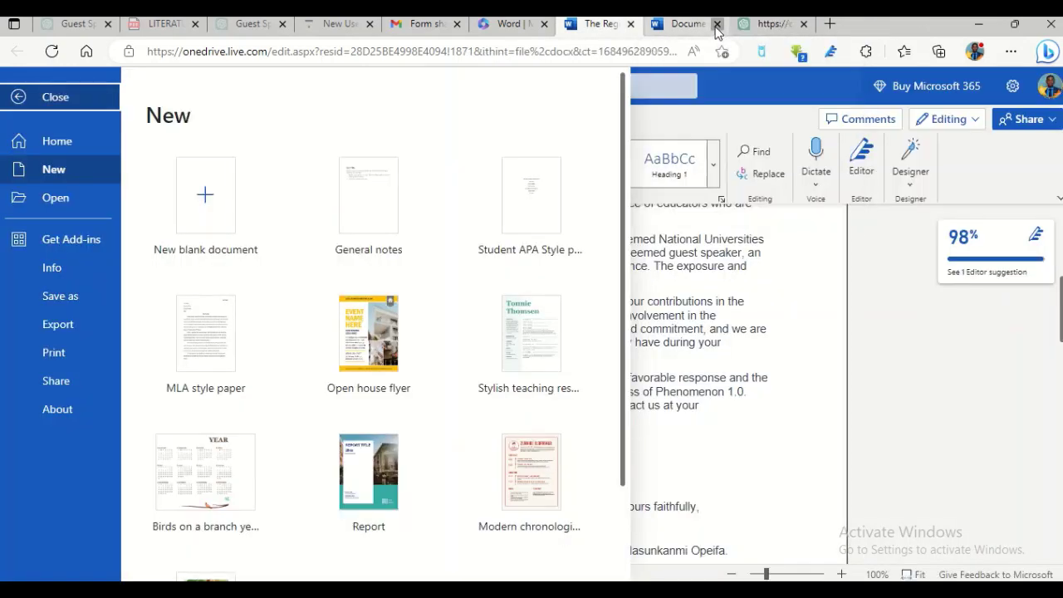
click(717, 31)
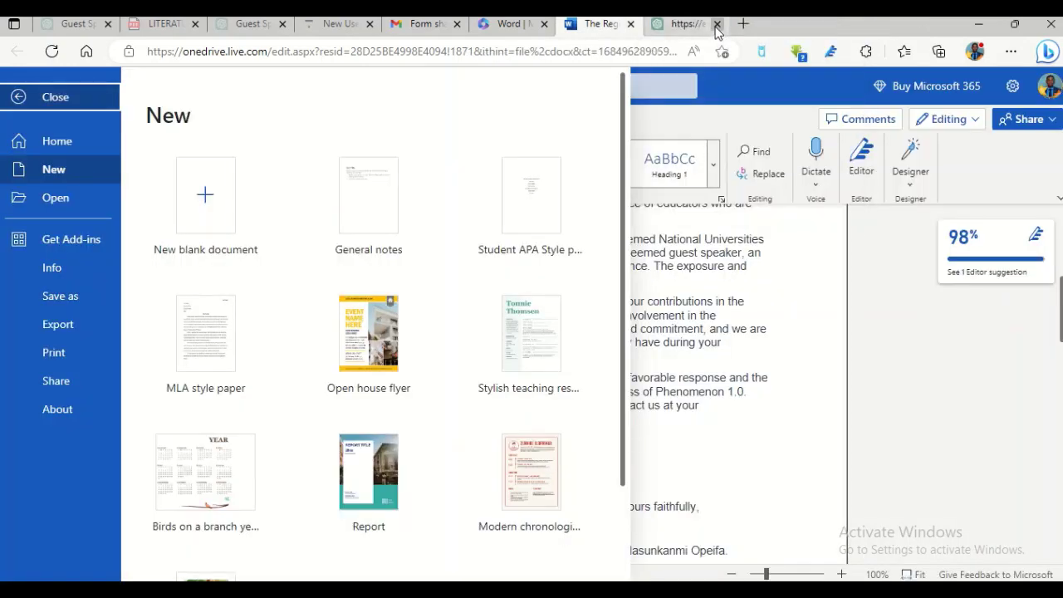
click(724, 307)
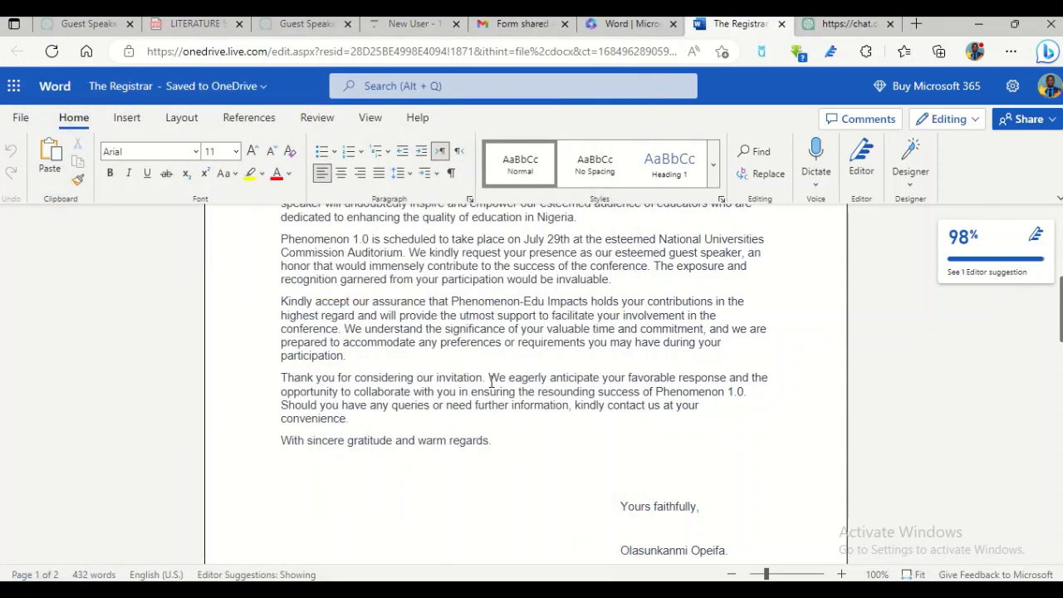
Replace the entire content of The Registrar document with the copied production lesson text, from the title through Slide 3
key(ctrl+a)
scroll(491, 381, down, 5)
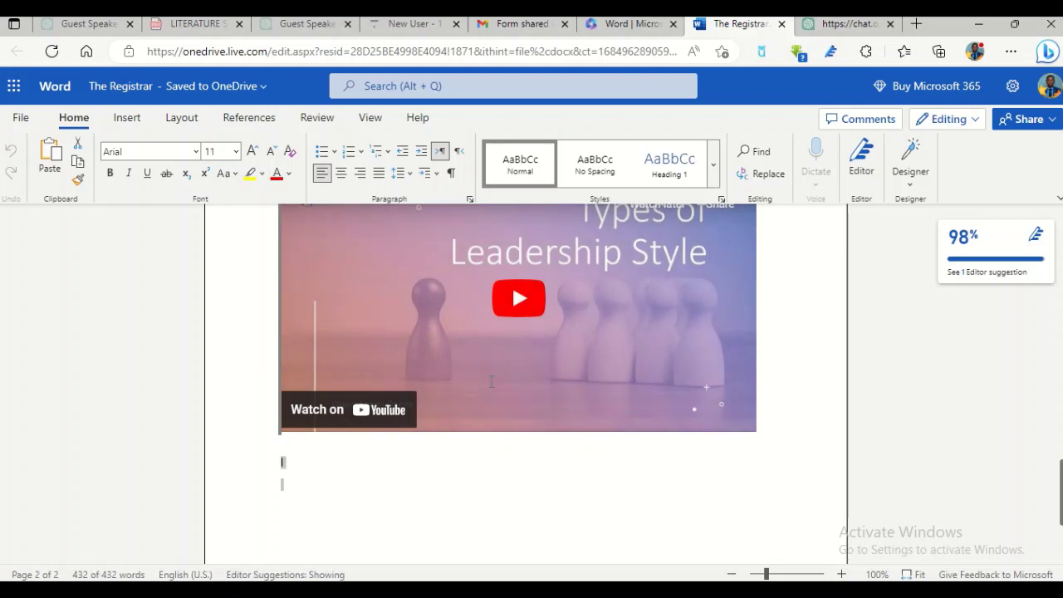
key(BackSpace)
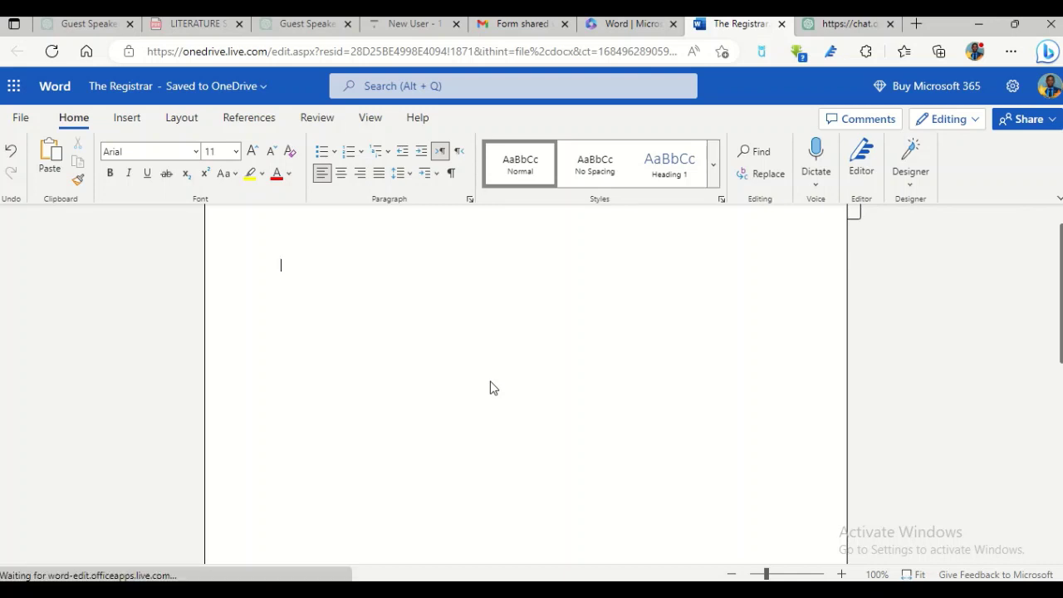
key(ctrl+v)
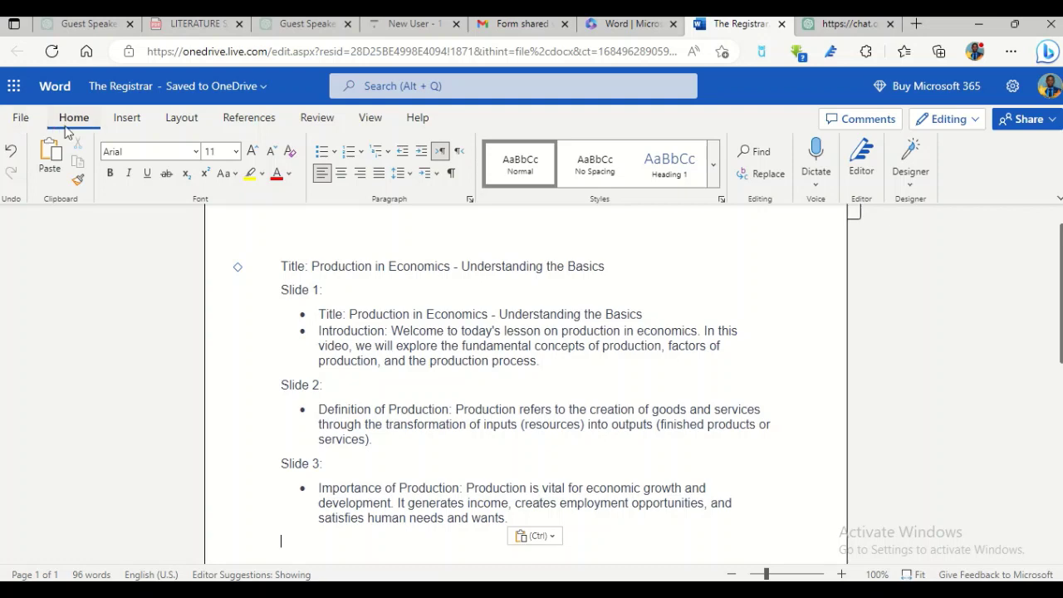
Export the document to a PowerPoint presentation, loading more themes and choosing the dark grey design with a white arch and red speckles
click(21, 118)
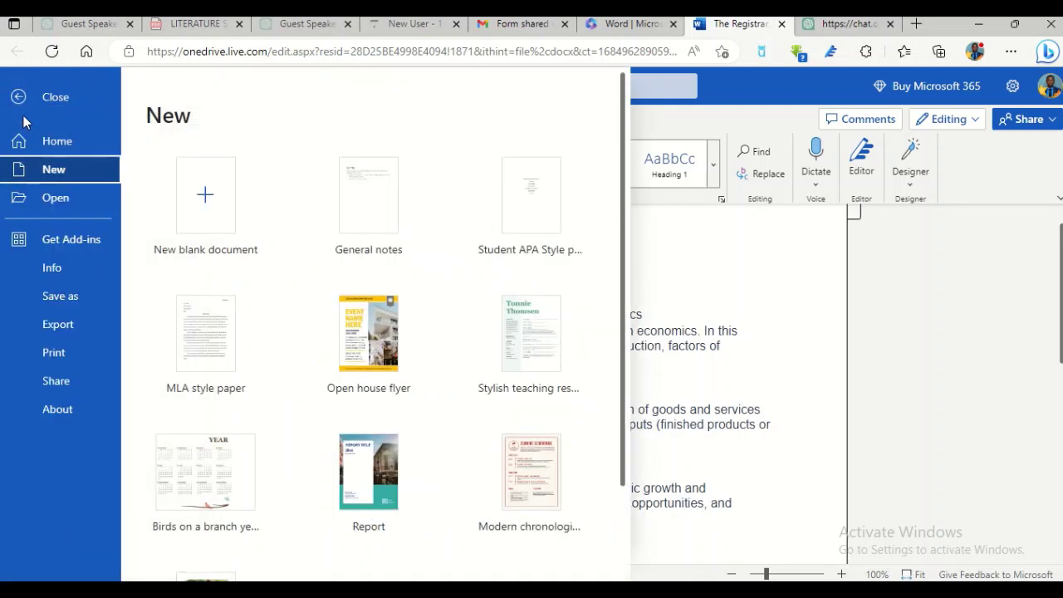
click(53, 324)
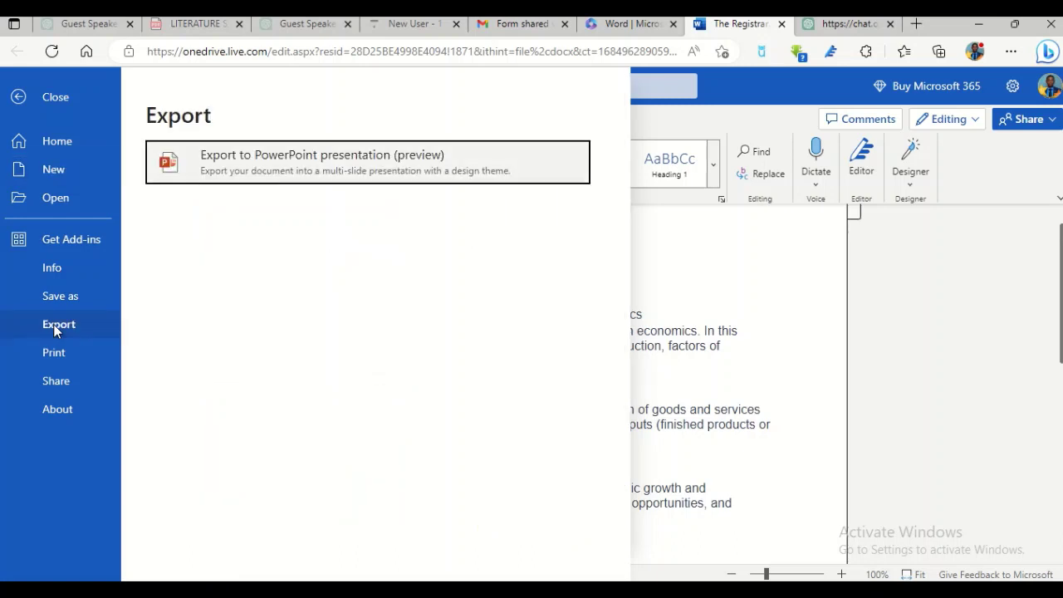
click(269, 162)
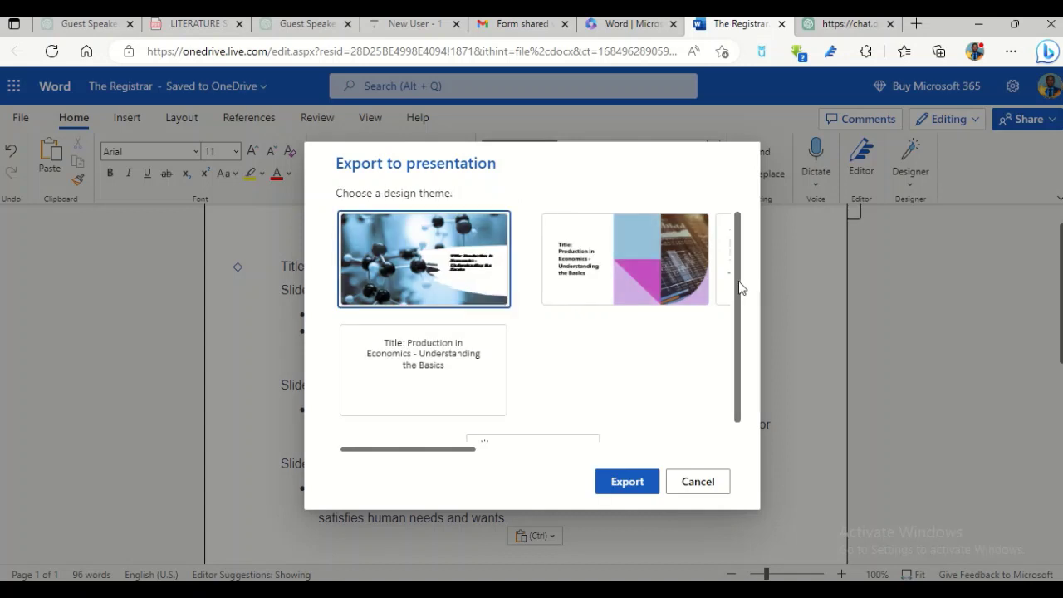
drag(738, 287, 745, 418)
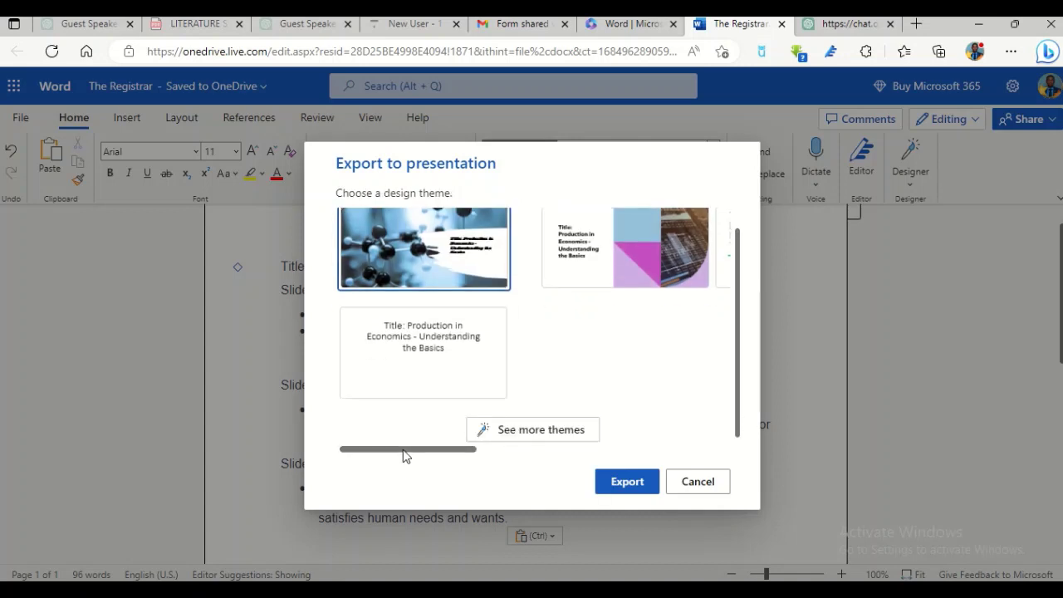
drag(403, 449, 257, 483)
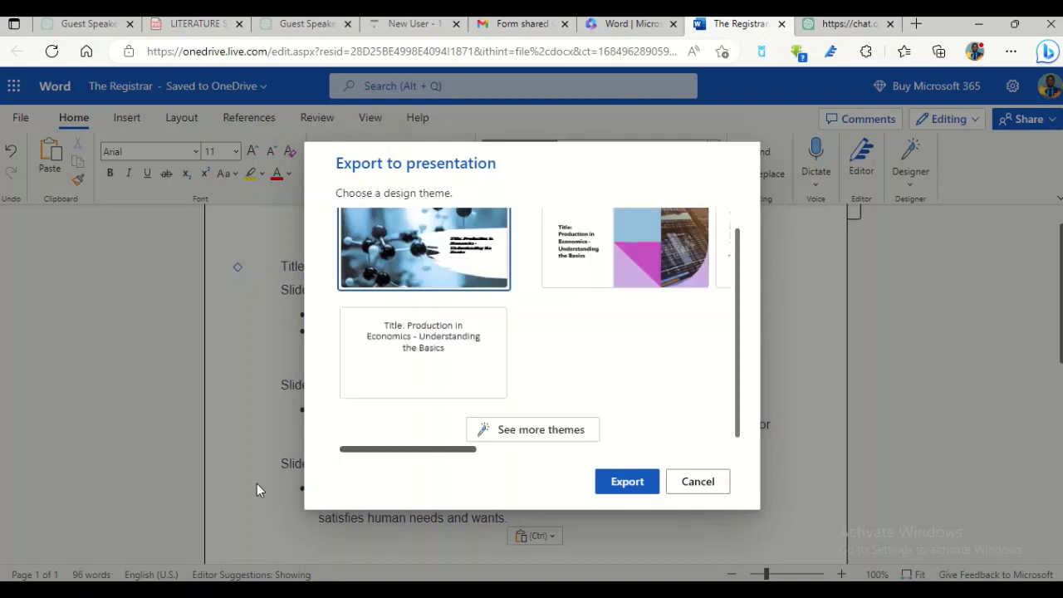
click(517, 441)
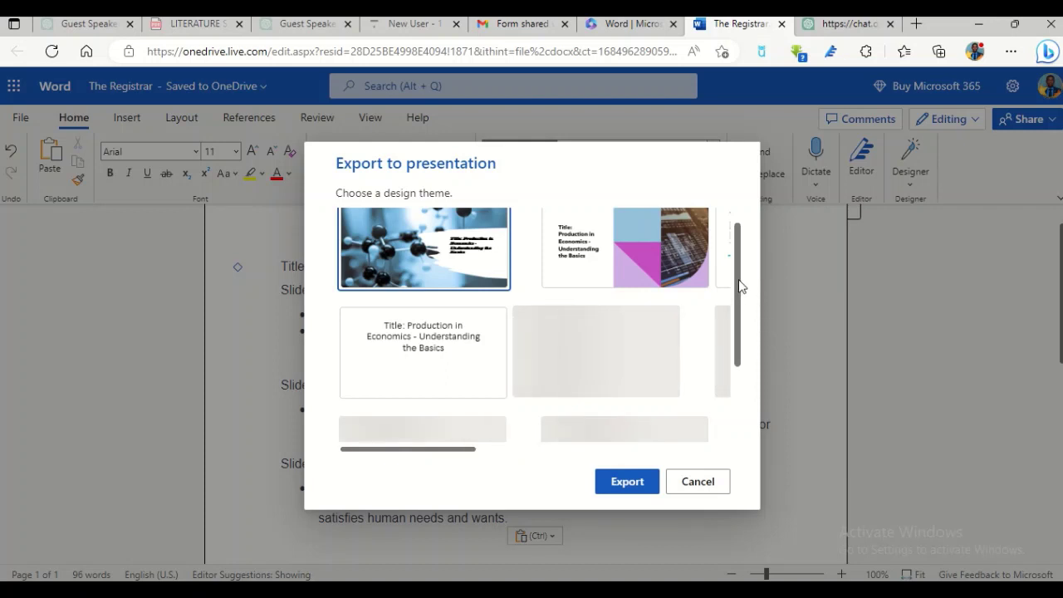
drag(739, 287, 737, 375)
click(596, 240)
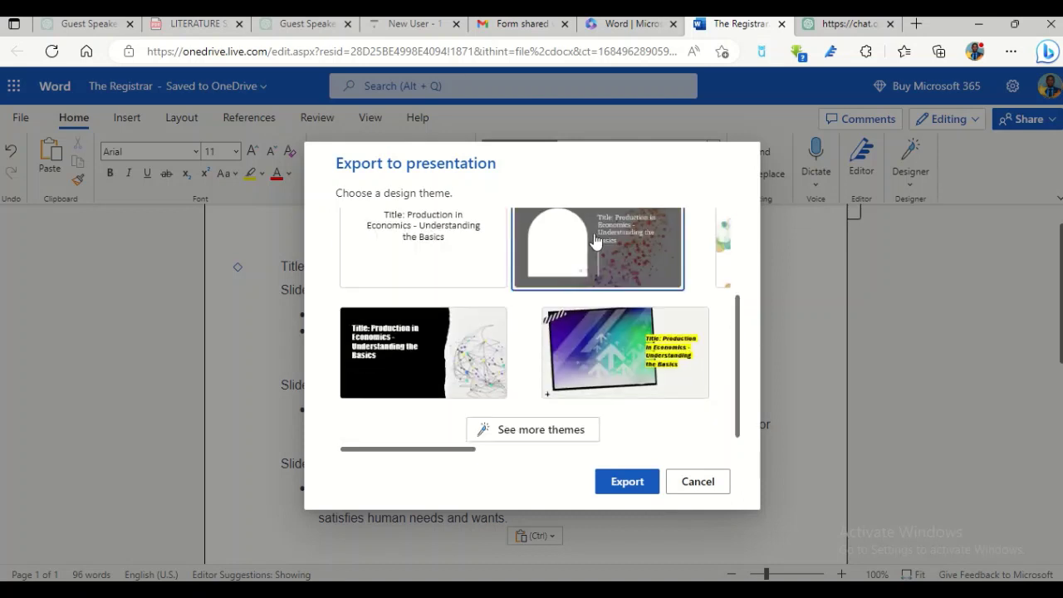
click(627, 482)
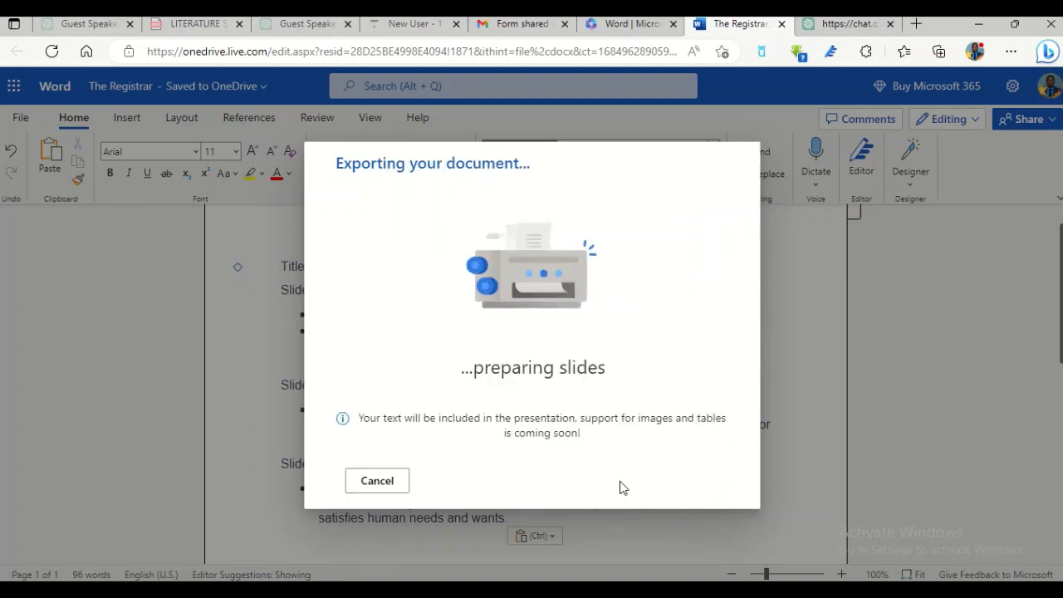